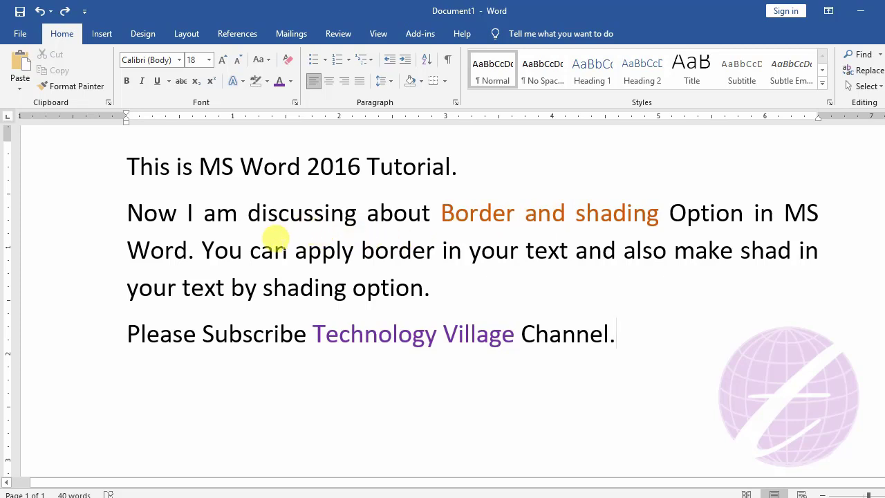
Apply orange shading to the word 'discussing' in the borders and shading paragraph
key(Up)
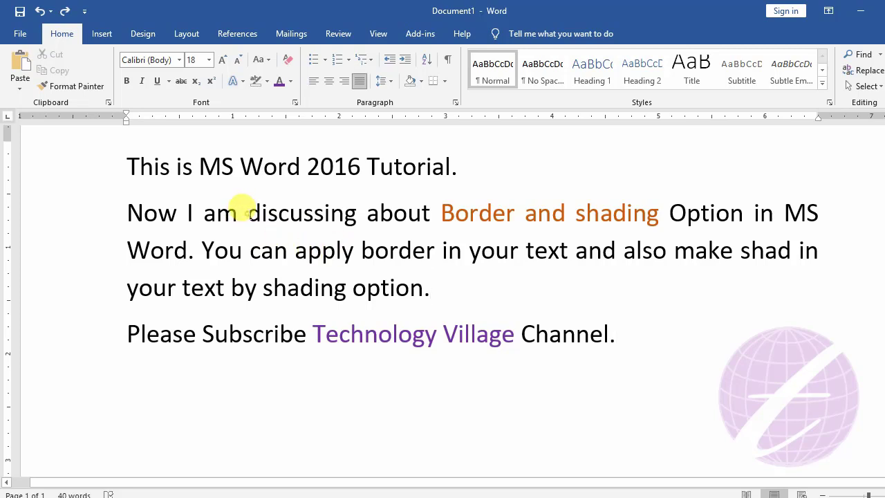
drag(246, 211, 345, 207)
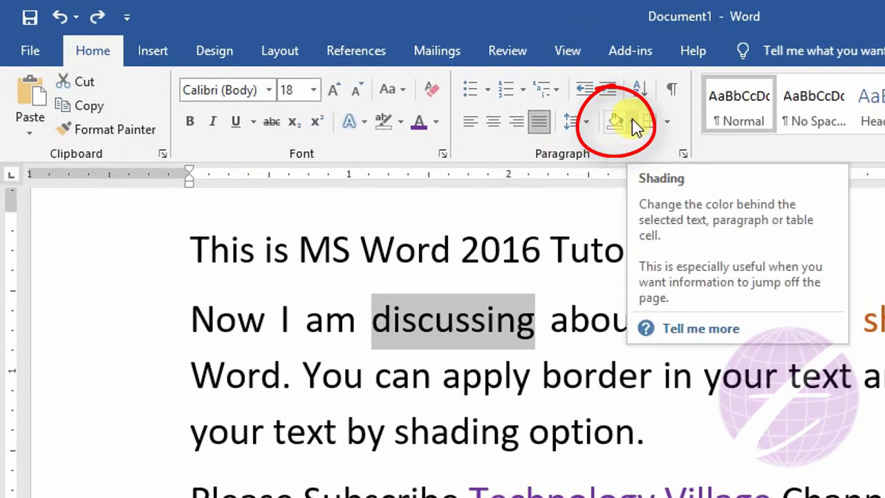
click(632, 123)
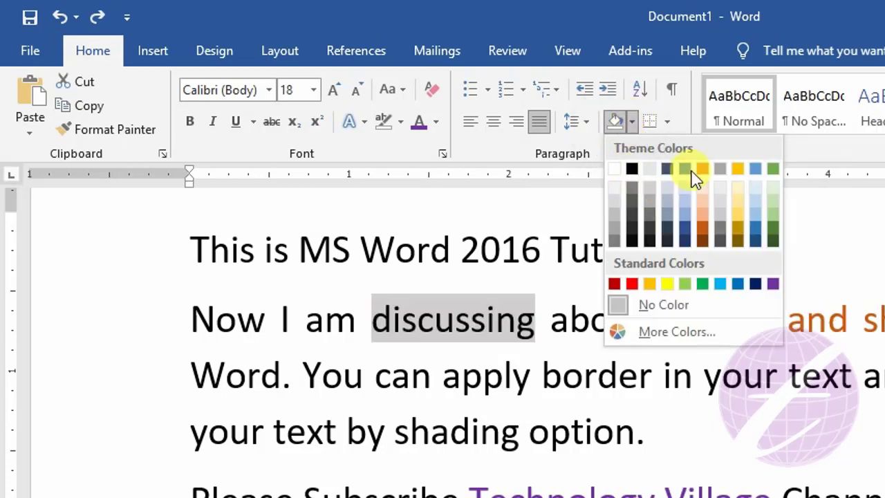
click(707, 218)
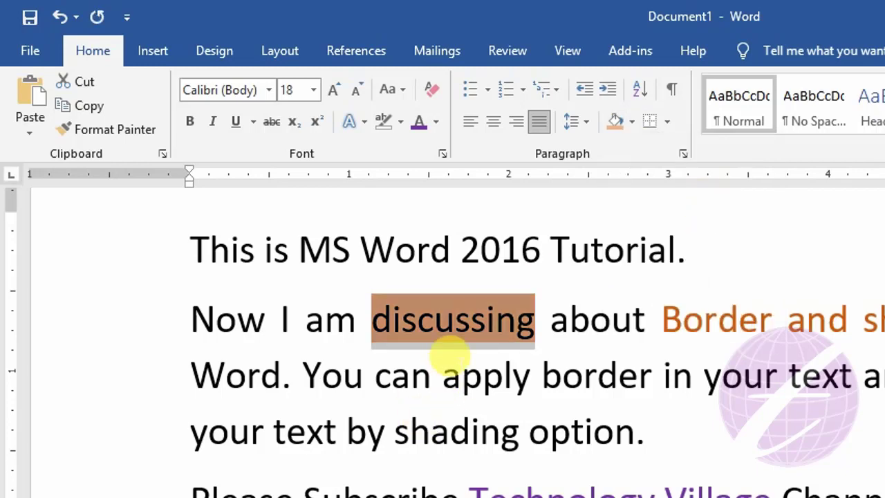
click(443, 377)
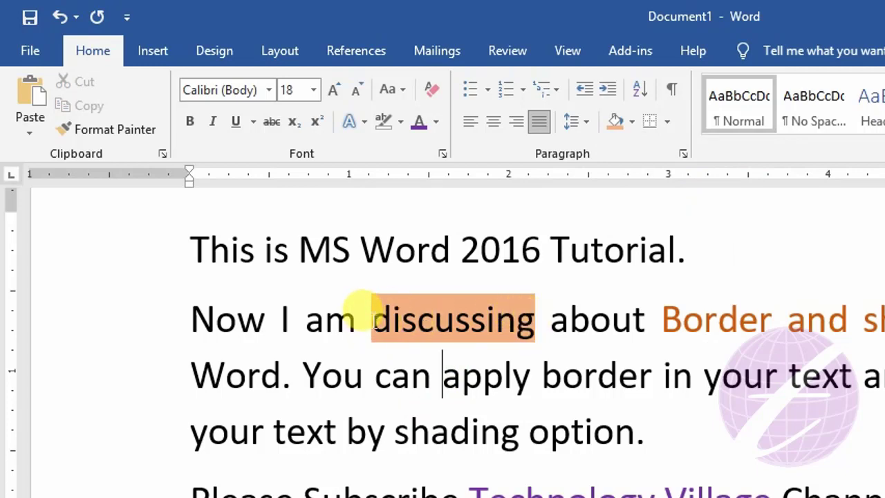
Remove the orange shading from 'discussing', returning it to plain text
drag(371, 320, 528, 320)
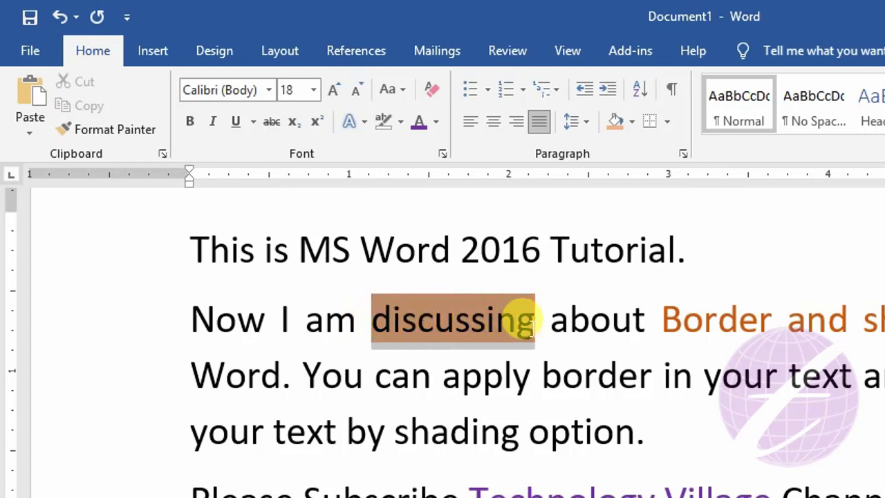
click(632, 123)
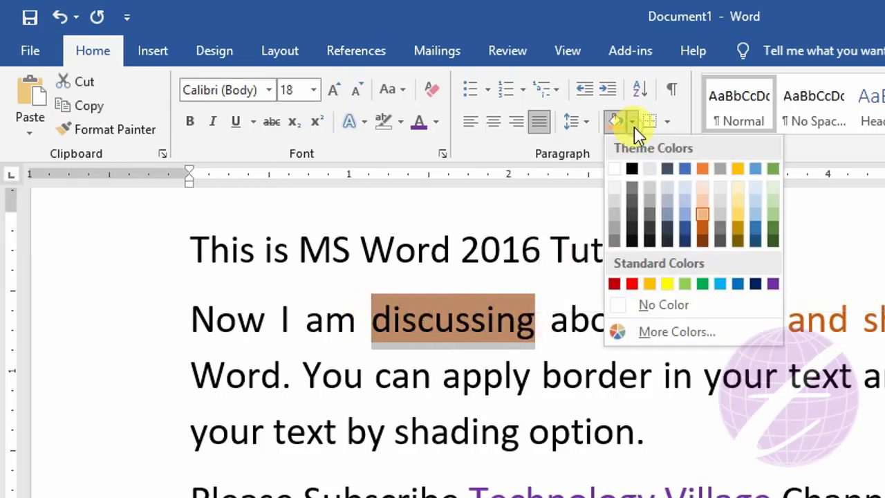
click(666, 305)
click(454, 320)
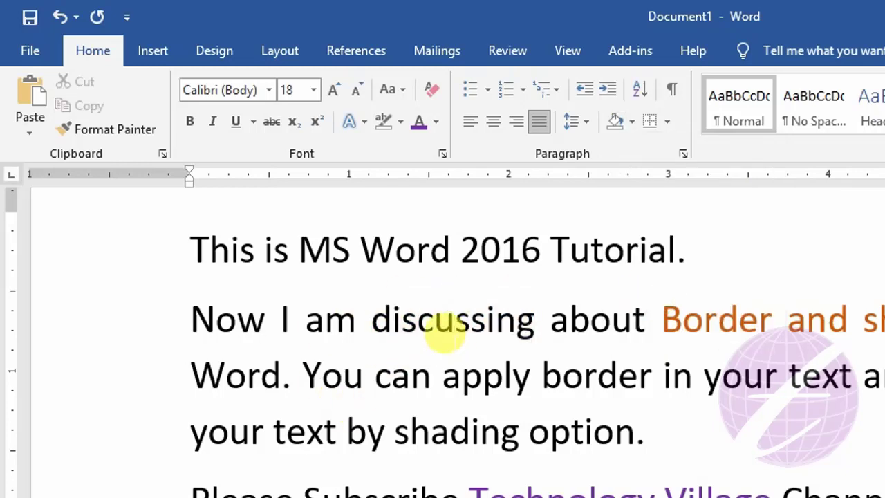
Shade 'discussing' with the yellow standard colour instead
drag(371, 320, 532, 322)
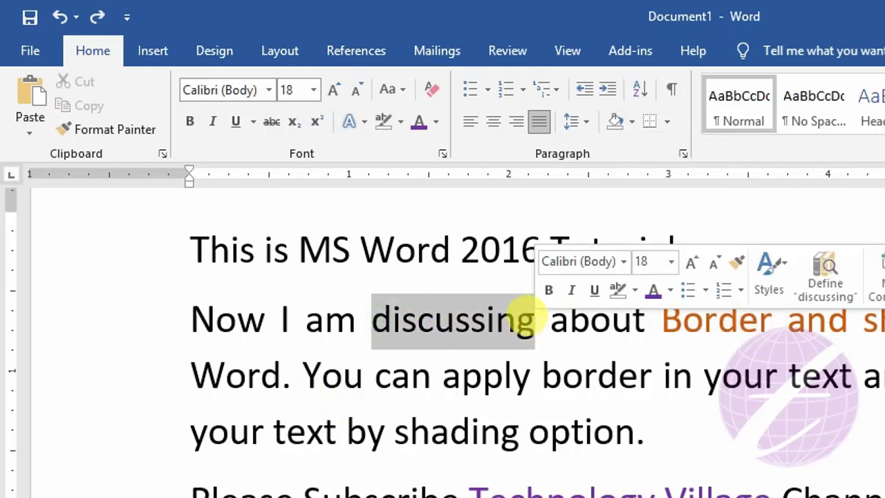
click(631, 126)
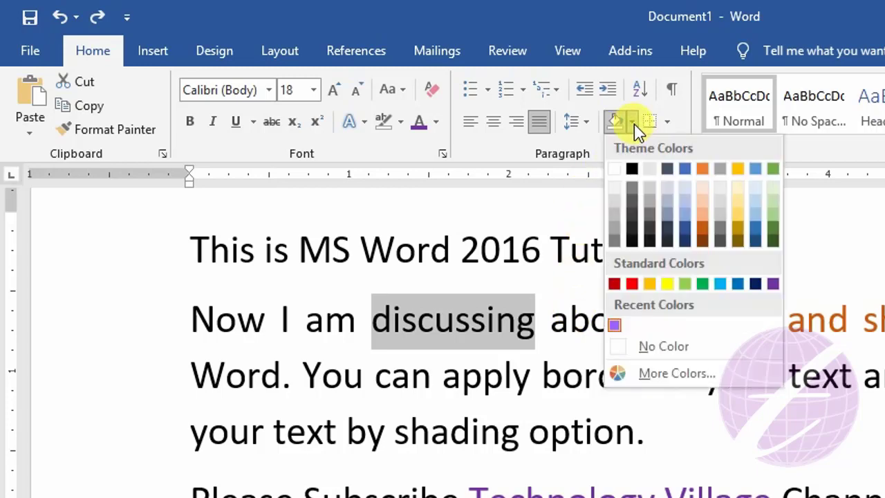
click(666, 283)
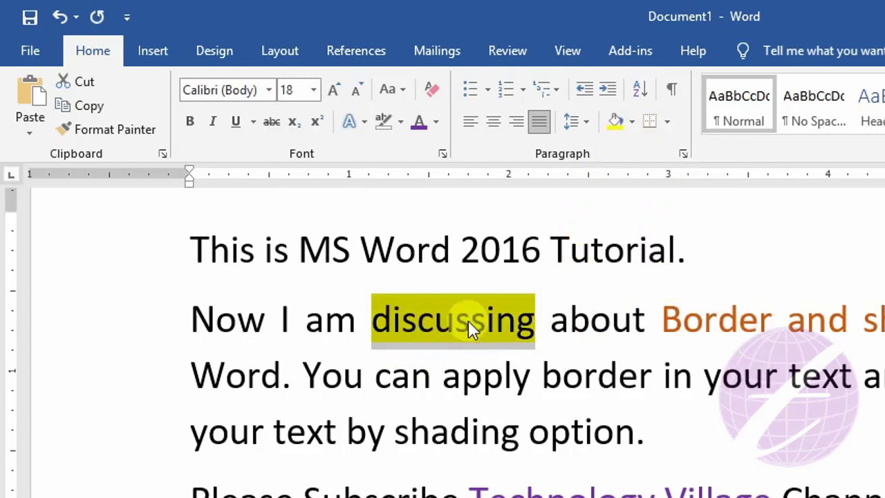
click(536, 320)
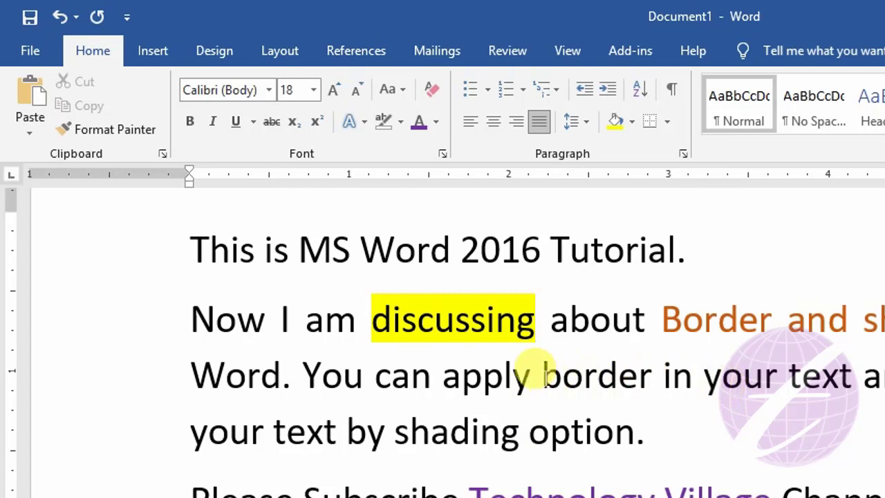
drag(541, 373, 641, 369)
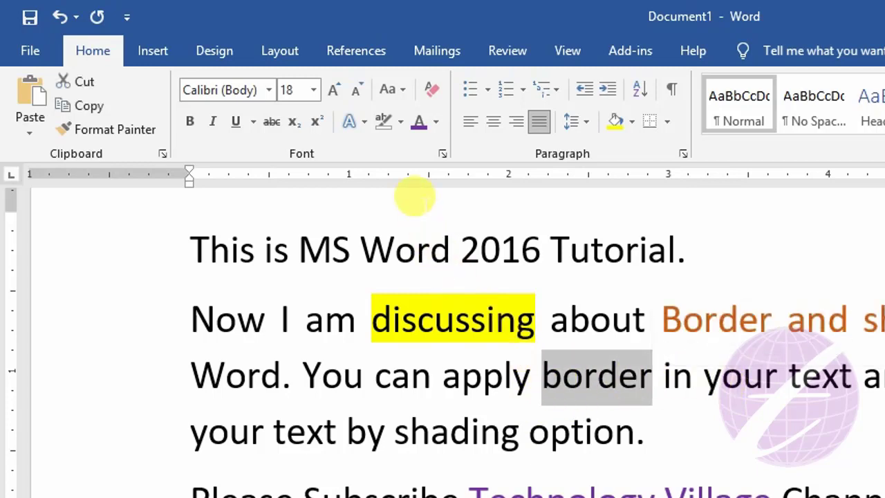
click(400, 126)
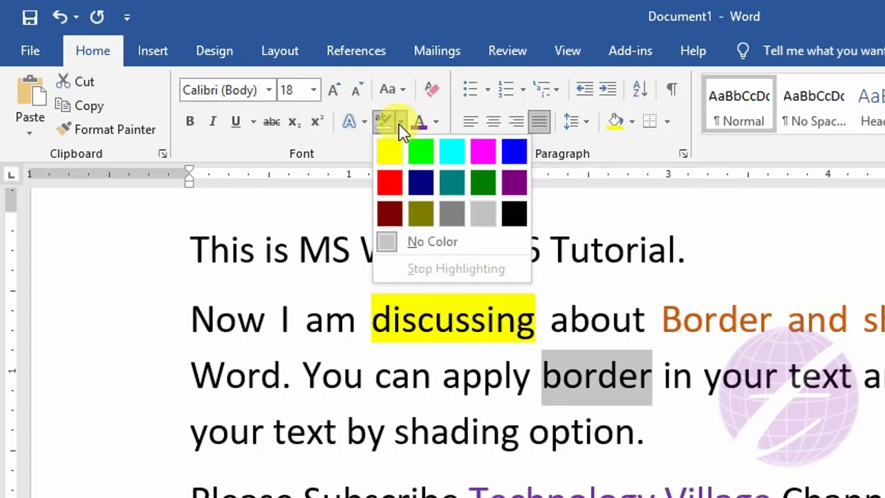
click(389, 153)
click(693, 375)
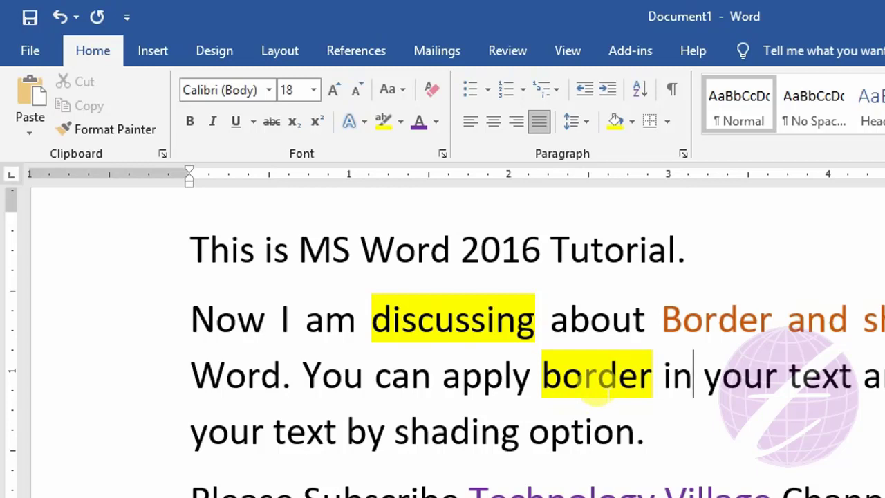
drag(371, 320, 524, 304)
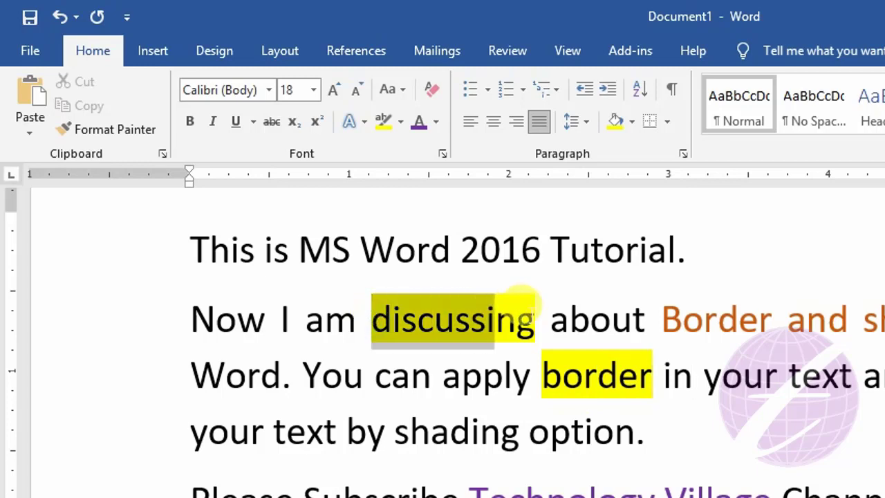
click(631, 122)
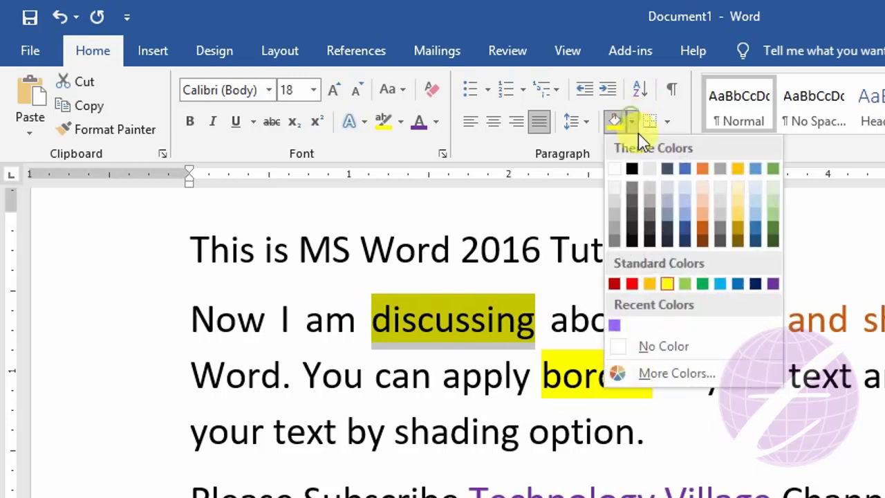
click(672, 347)
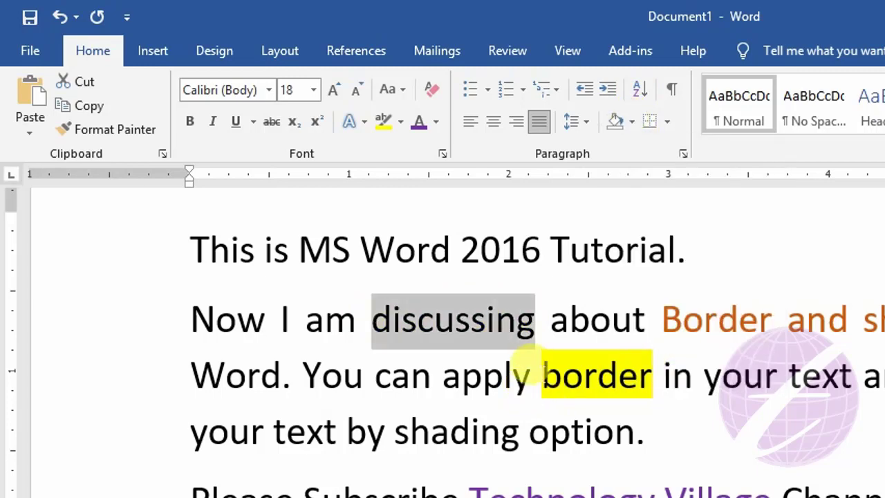
drag(542, 373, 652, 377)
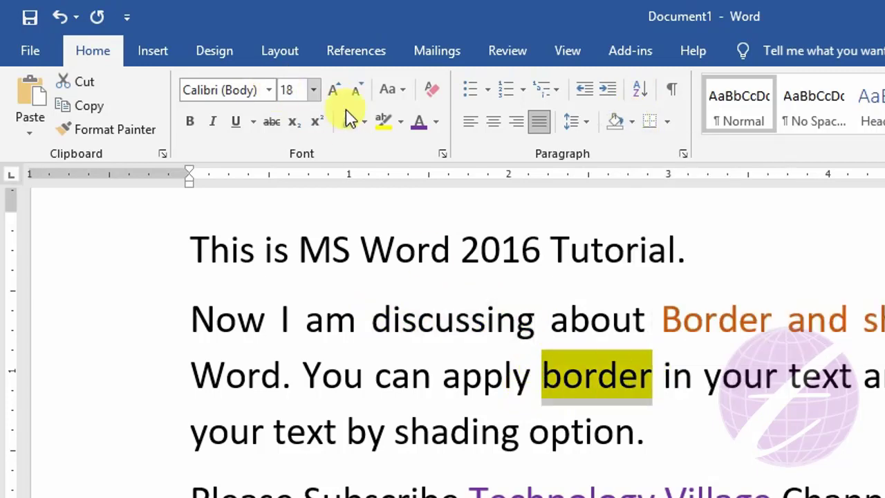
click(400, 122)
click(441, 246)
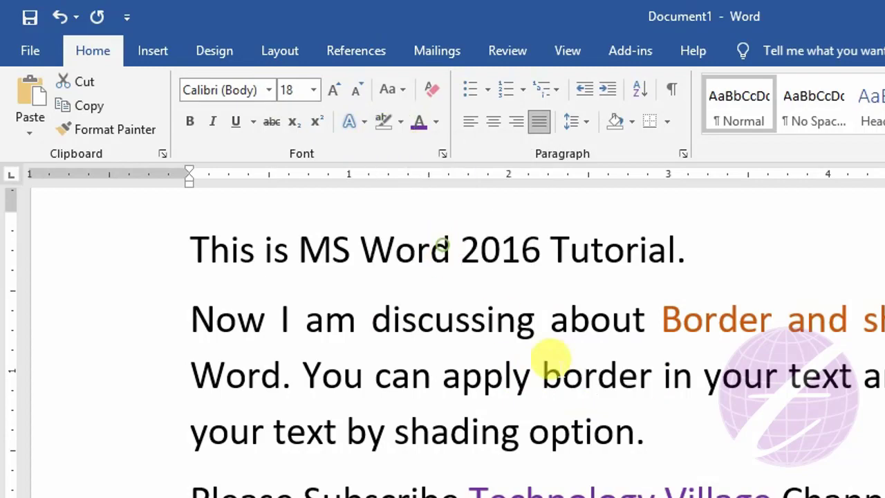
click(579, 375)
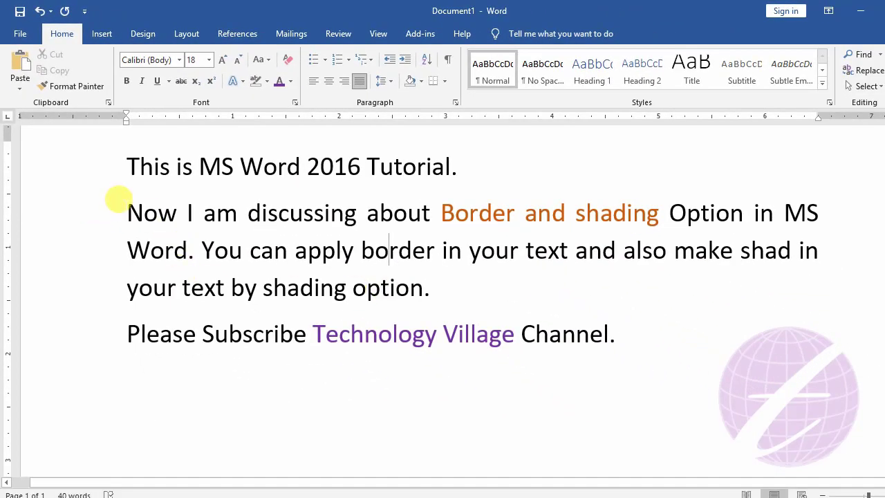
drag(127, 208, 429, 282)
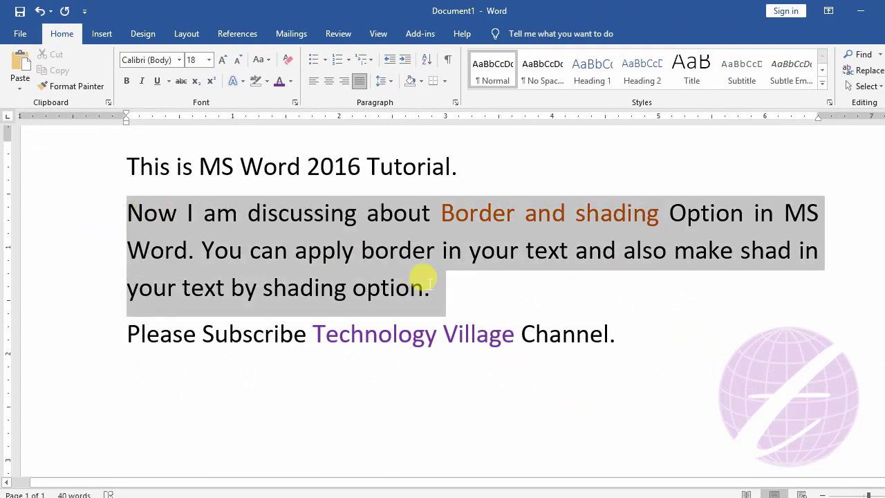
click(268, 81)
click(259, 98)
click(314, 214)
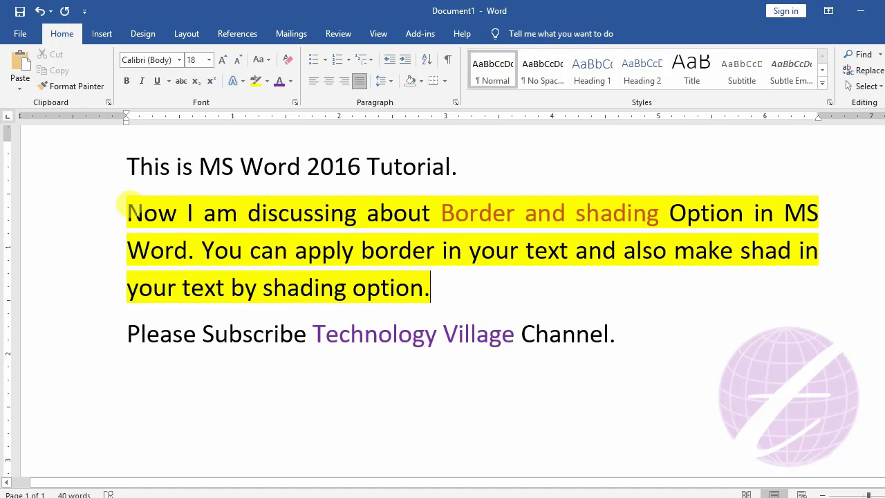
triple_click(129, 208)
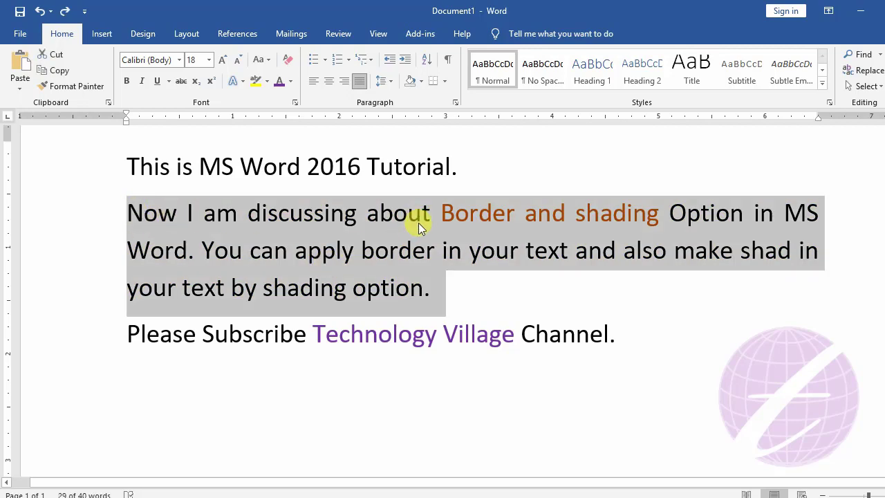
click(421, 82)
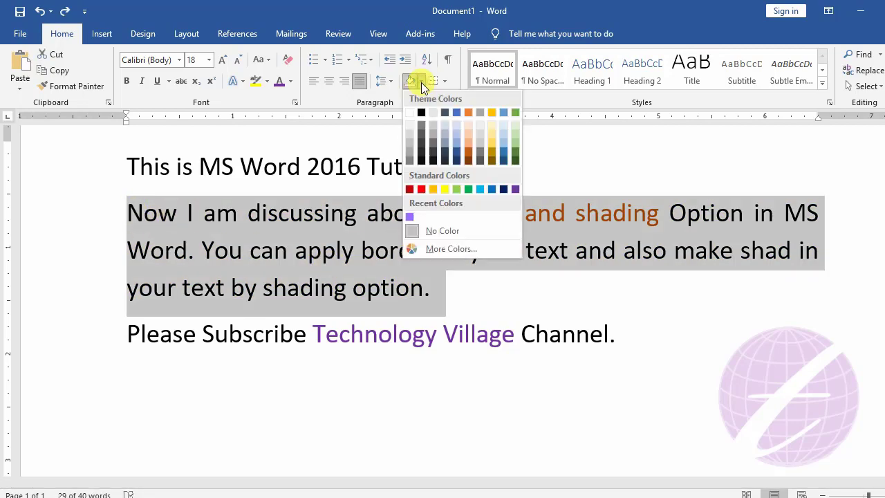
click(444, 188)
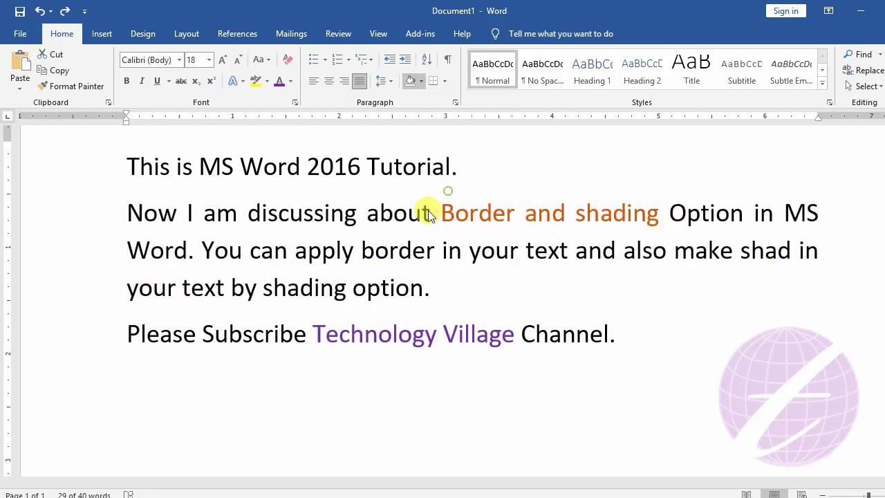
click(178, 216)
click(295, 249)
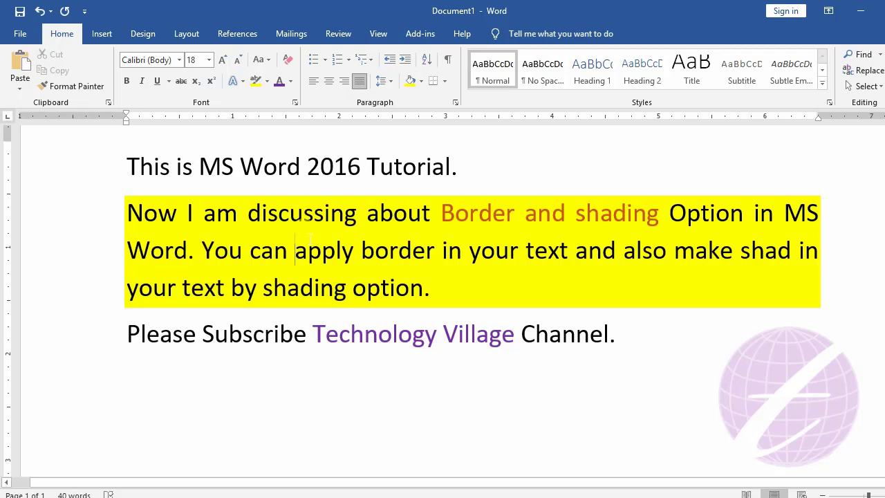
key(ctrl+z)
click(392, 214)
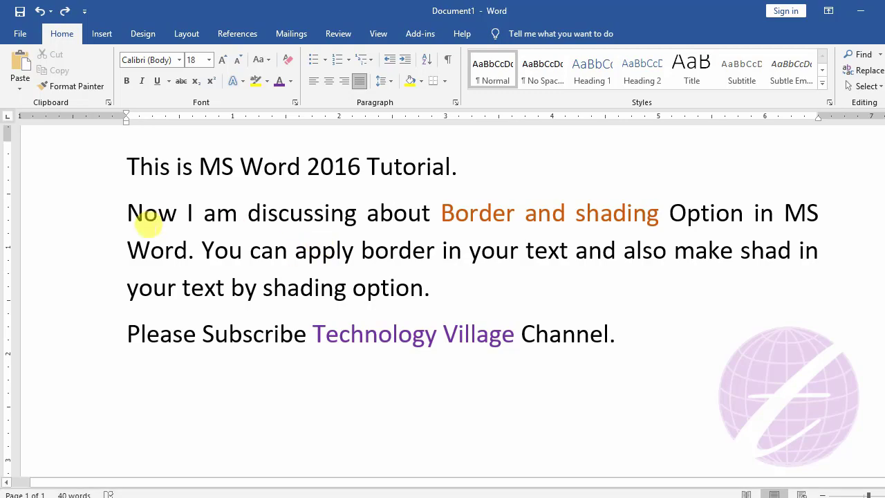
click(354, 247)
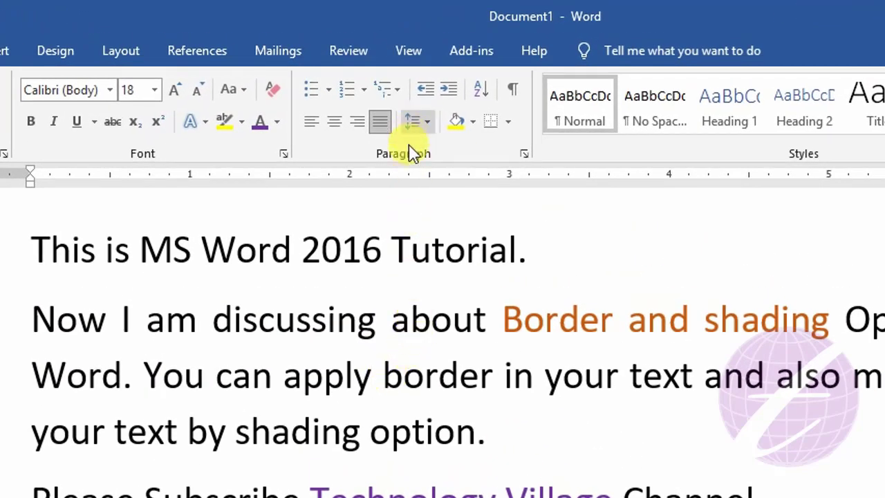
click(509, 123)
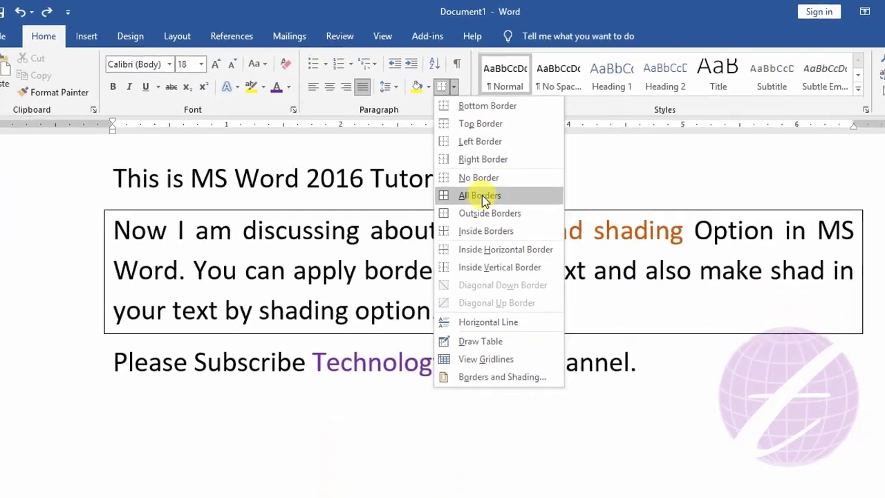
click(482, 196)
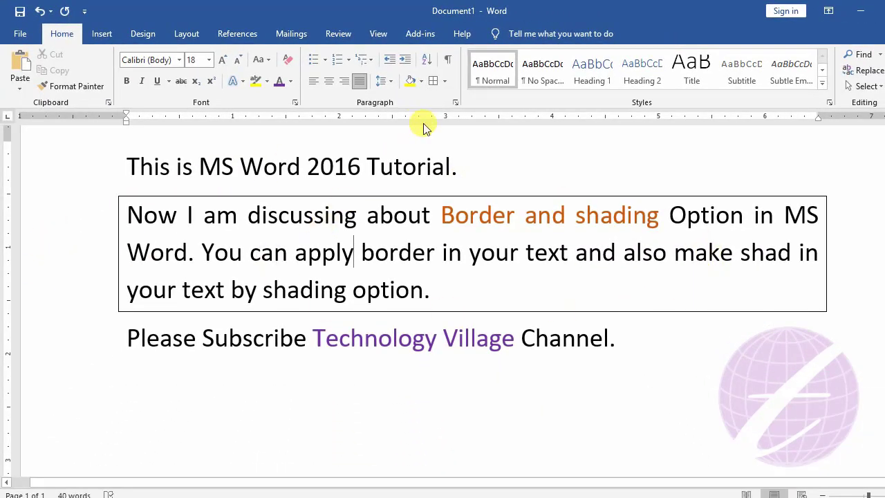
click(444, 84)
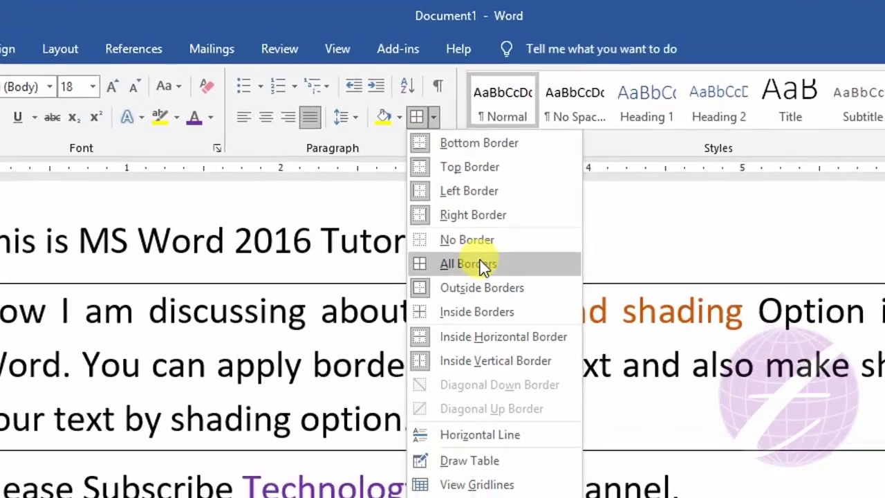
click(477, 239)
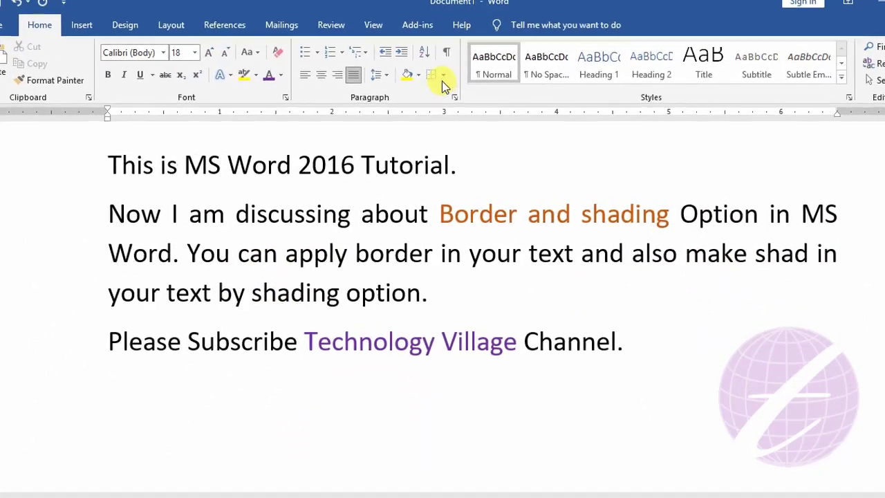
click(444, 81)
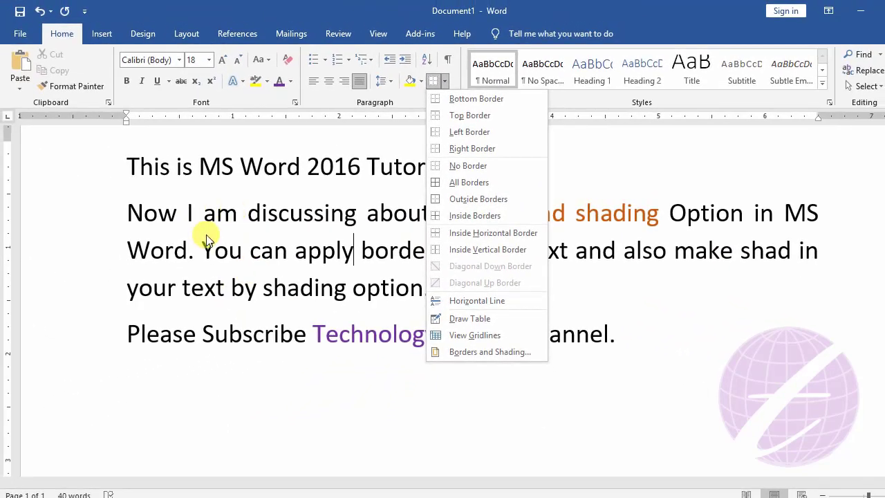
click(206, 235)
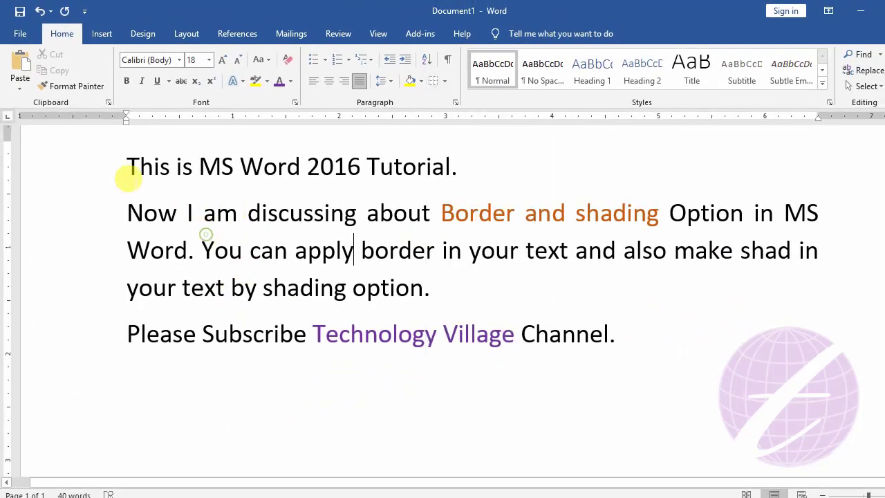
drag(126, 170, 608, 326)
click(444, 81)
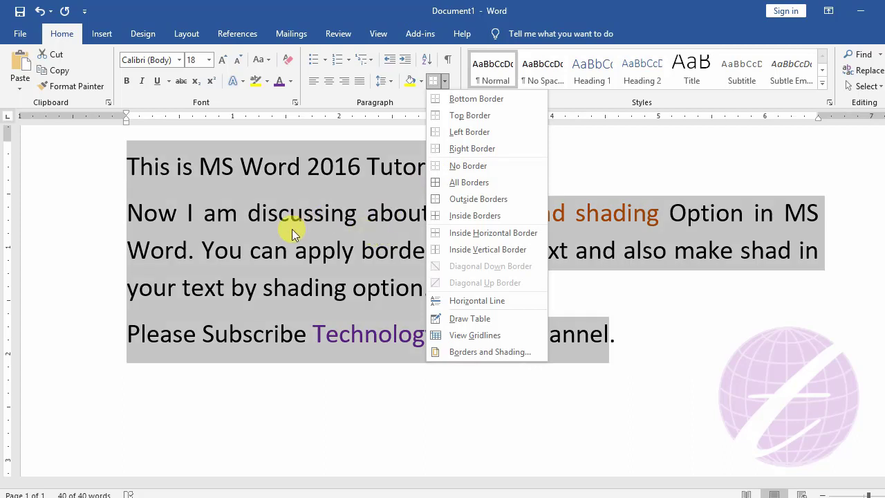
click(330, 250)
click(260, 212)
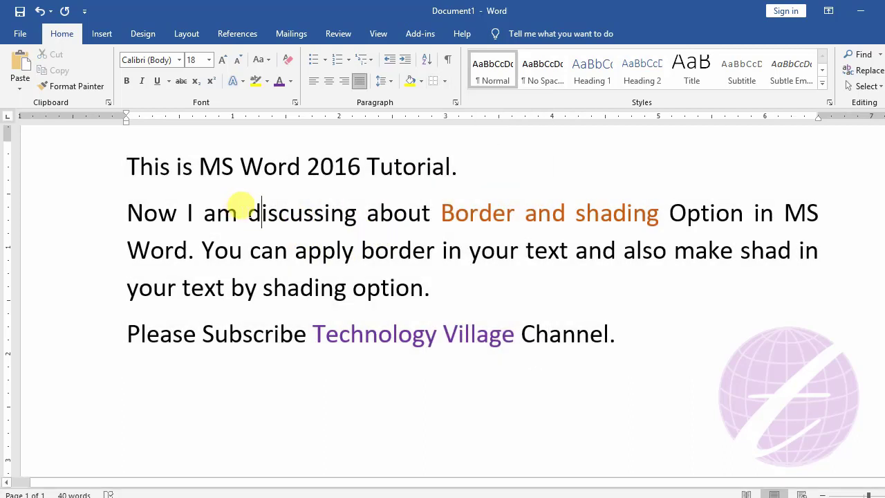
drag(249, 207, 356, 214)
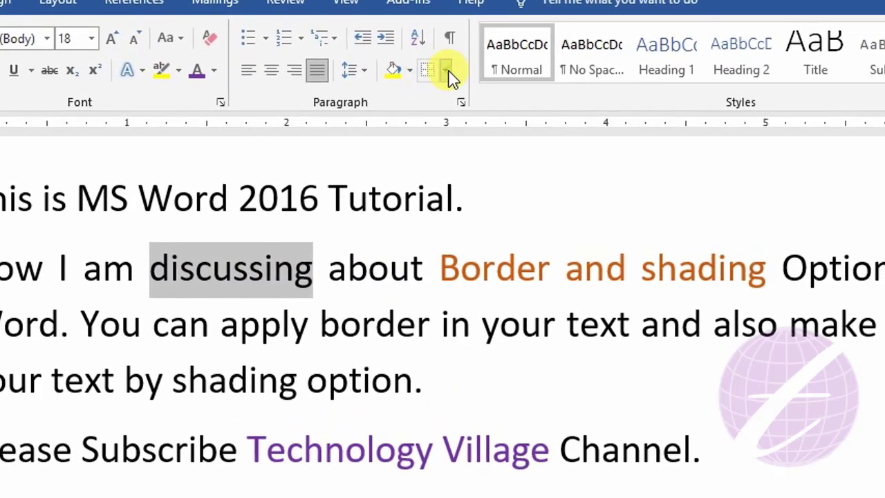
click(446, 69)
click(456, 222)
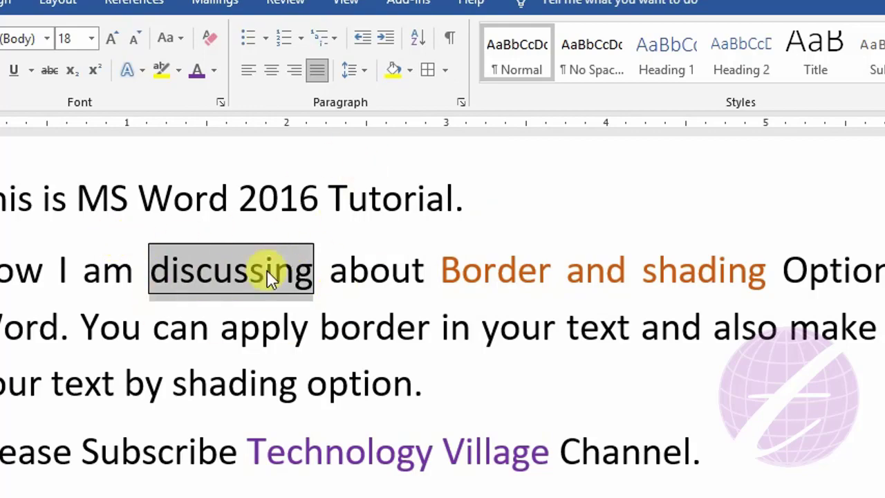
click(446, 70)
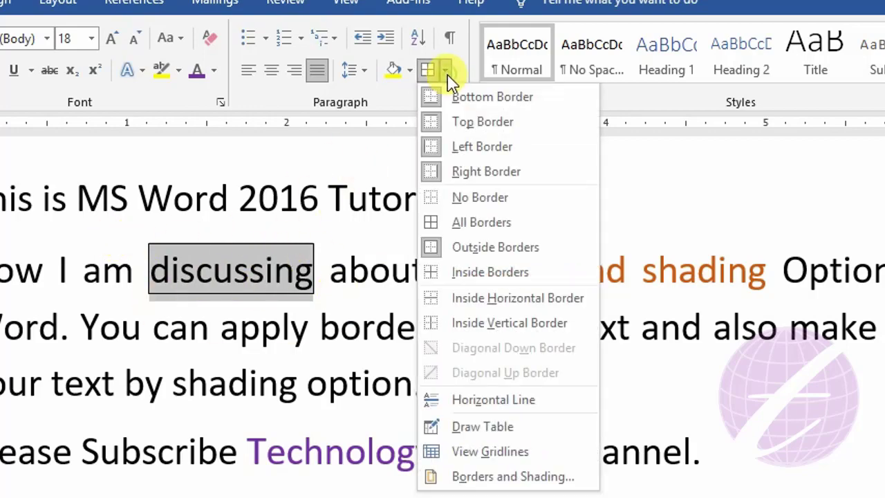
click(481, 197)
click(295, 251)
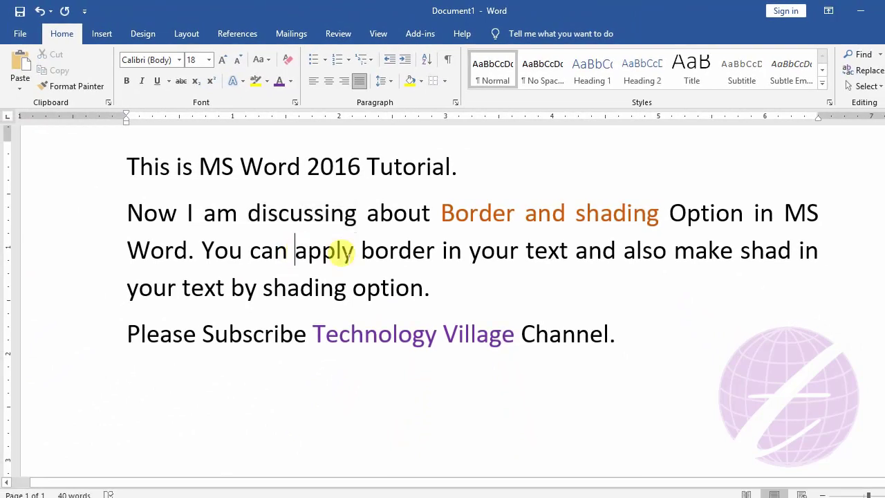